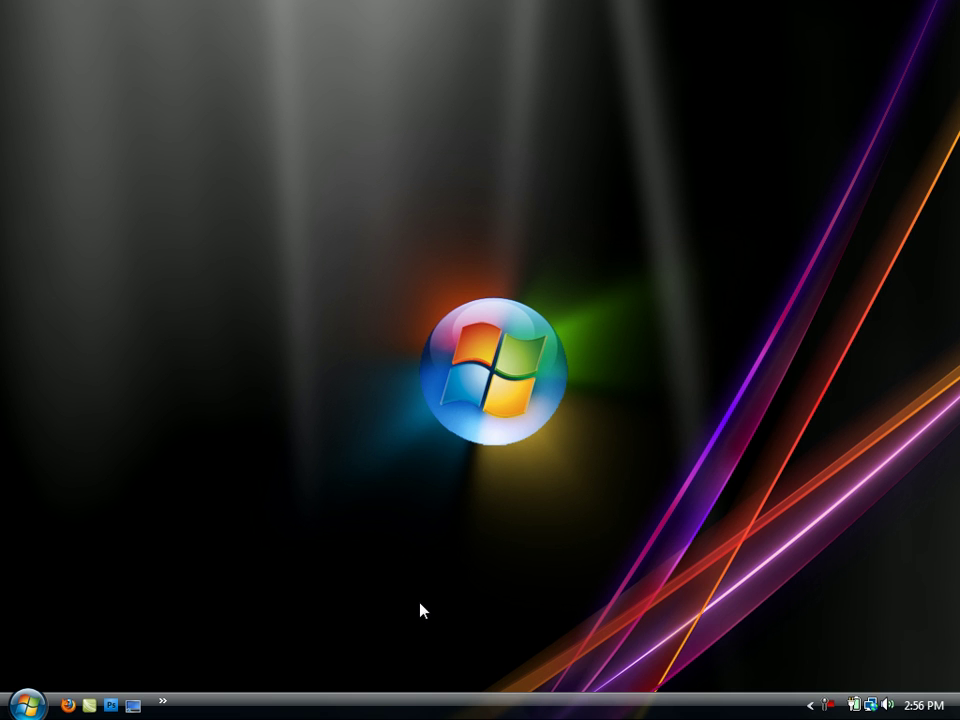
Open the Control Panel in a maximized window and go to the page for uninstalling a program.
left_click(27, 704)
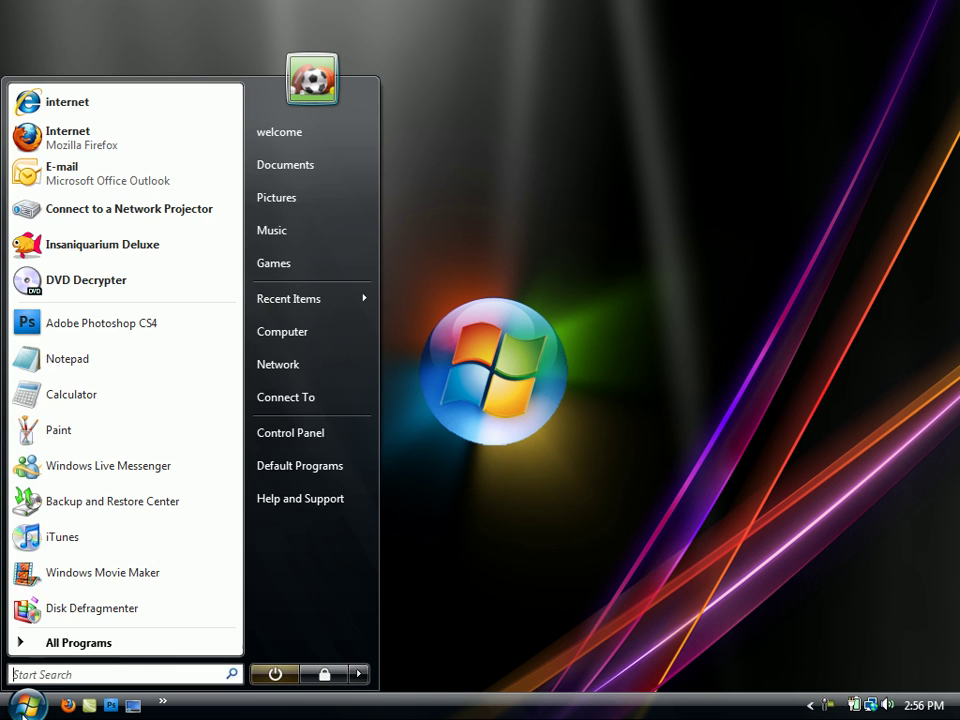
left_click(299, 441)
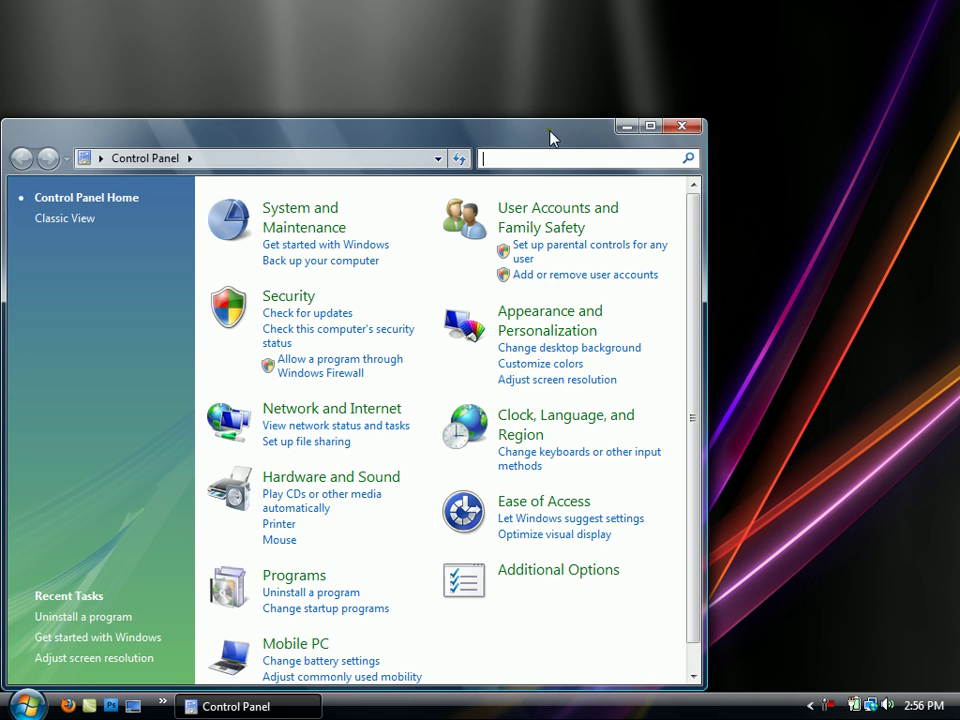
left_click_drag(551, 137, 628, 78)
double_click(628, 78)
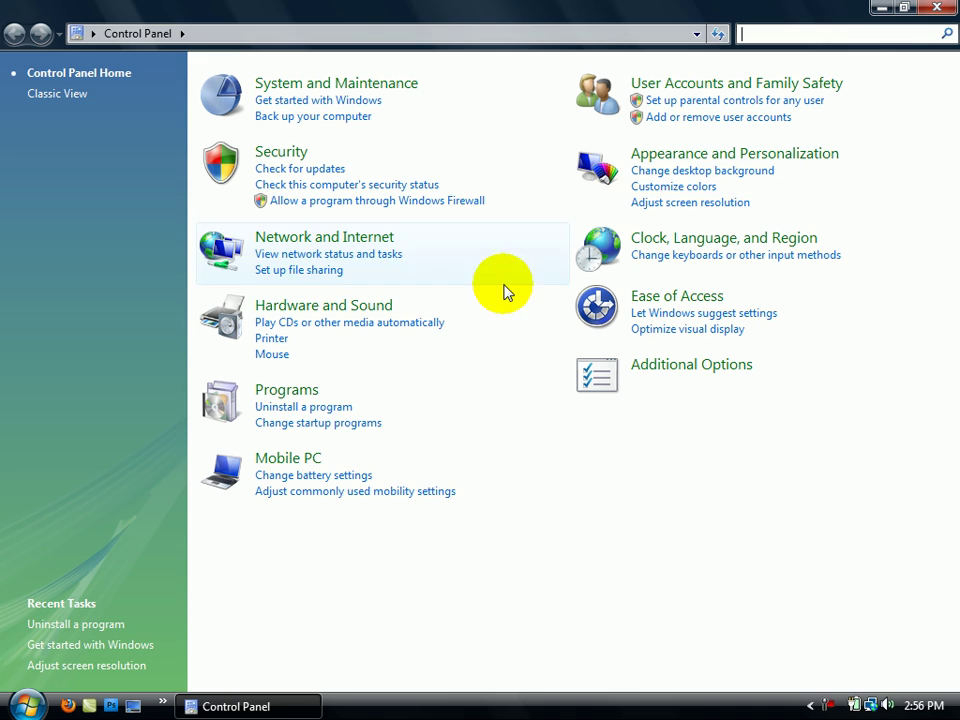
left_click(270, 407)
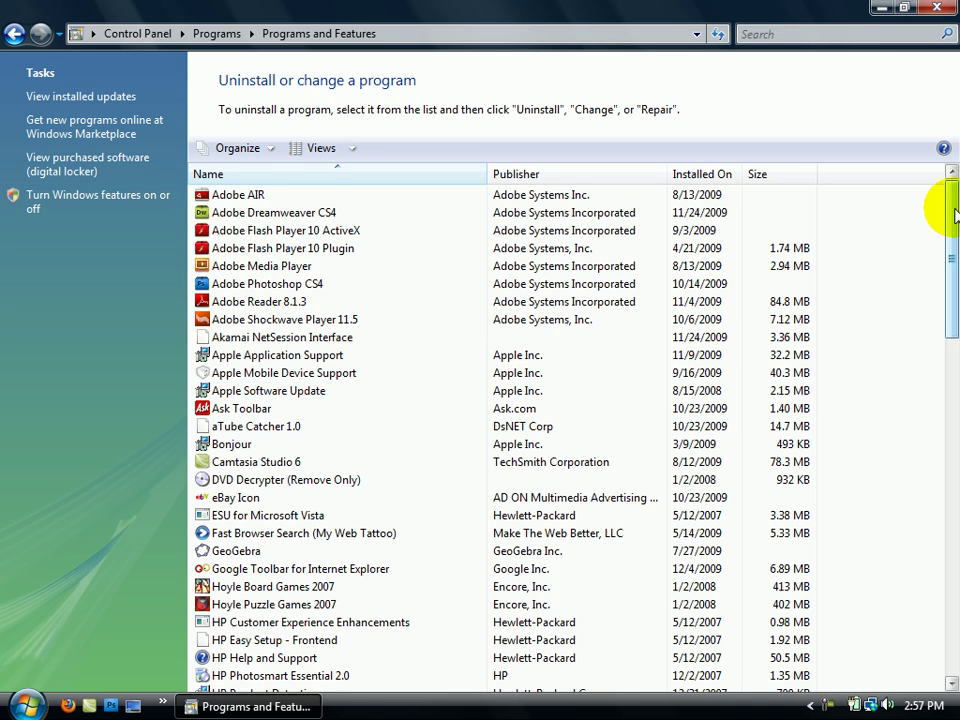
Look through the list of installed programs for ones that could be uninstalled, and close the window.
left_click_drag(943, 208, 945, 146)
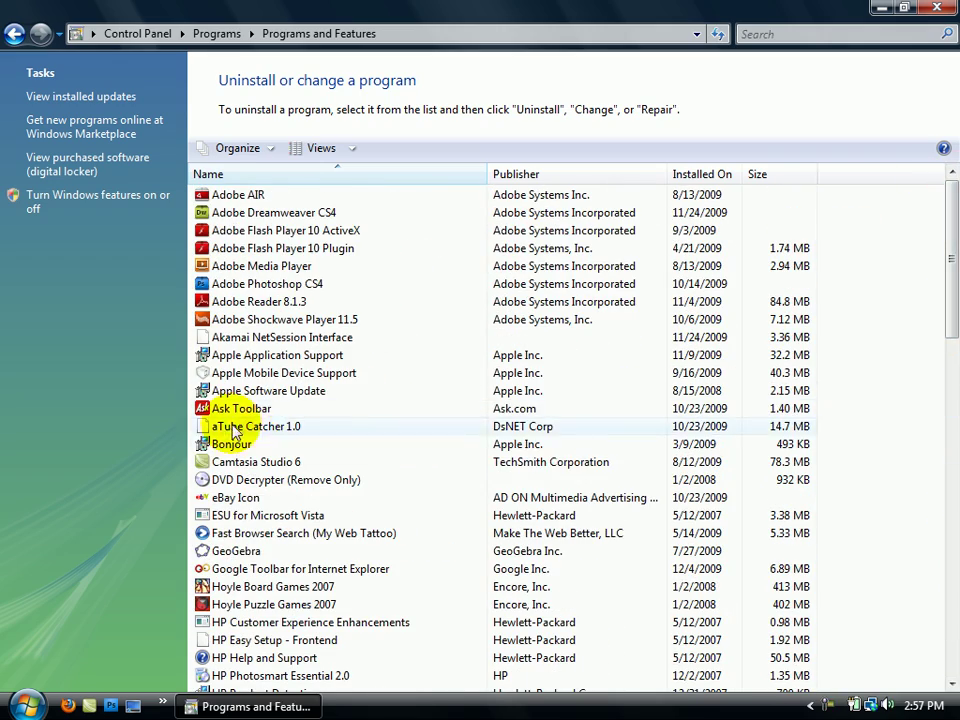
scroll(278, 432, "down", 9)
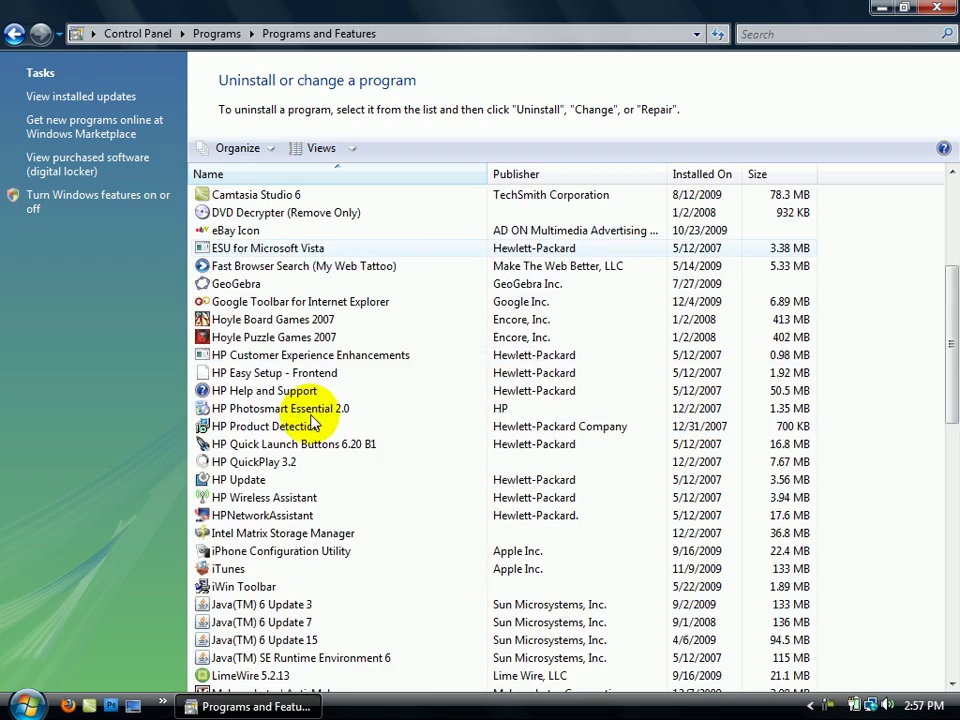
scroll(312, 420, "down", 1)
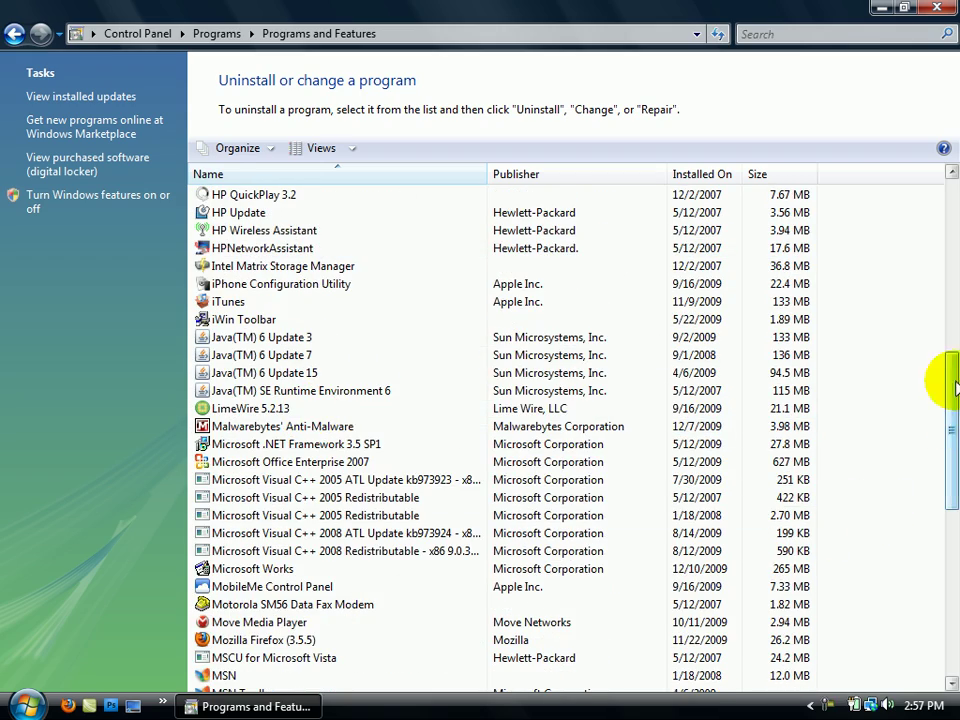
left_click_drag(951, 380, 945, 407)
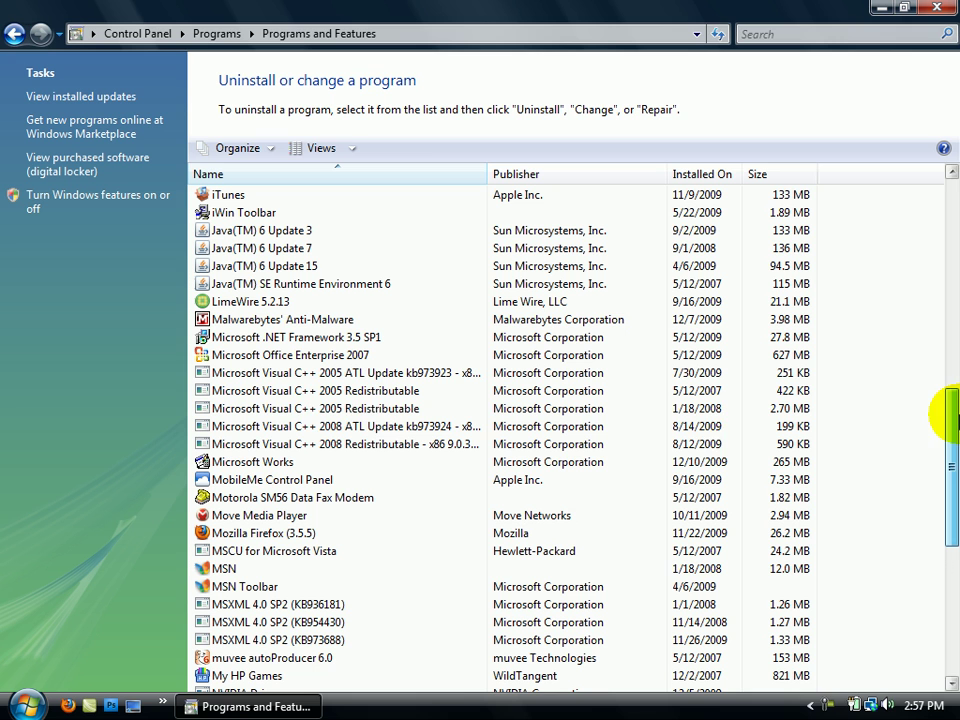
left_click(355, 412)
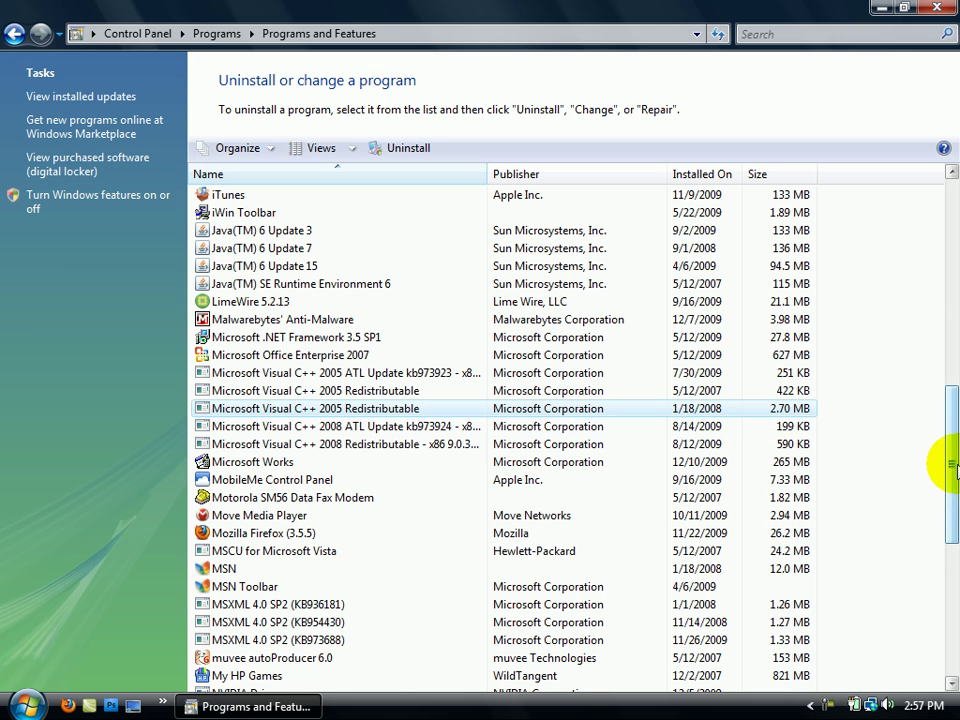
left_click_drag(955, 467, 955, 232)
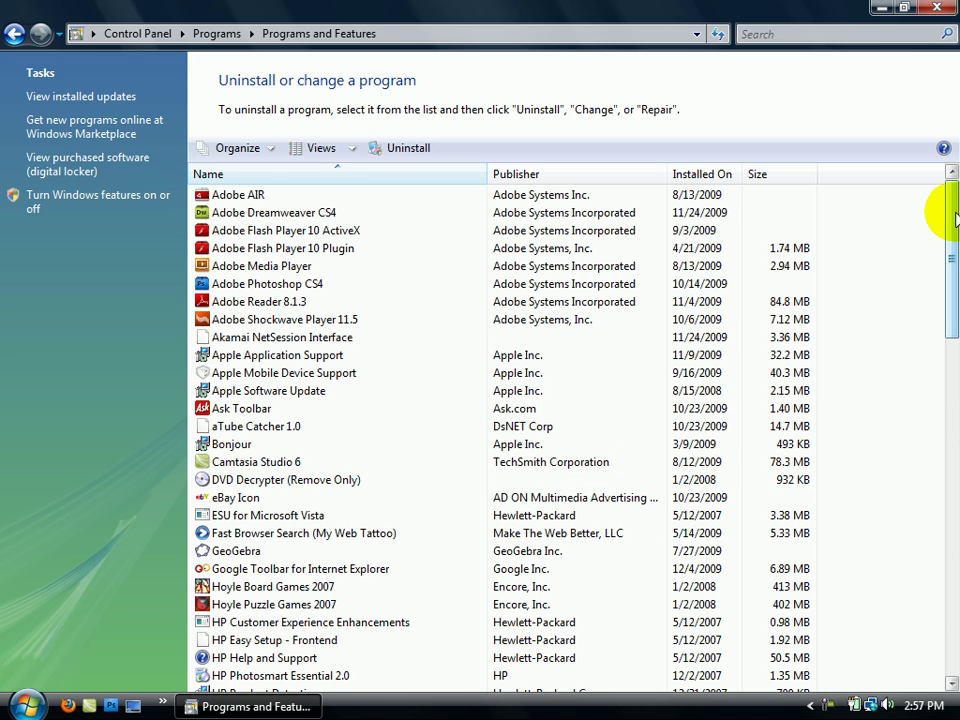
scroll(943, 208, "down", 1)
scroll(900, 195, "up", 1)
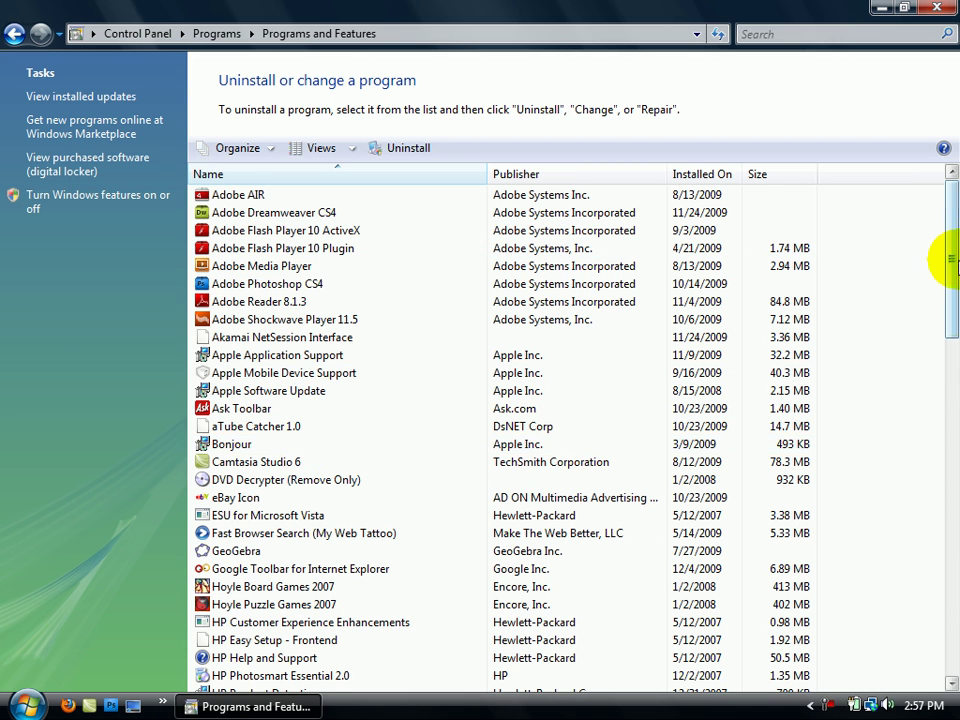
left_click_drag(951, 261, 952, 189)
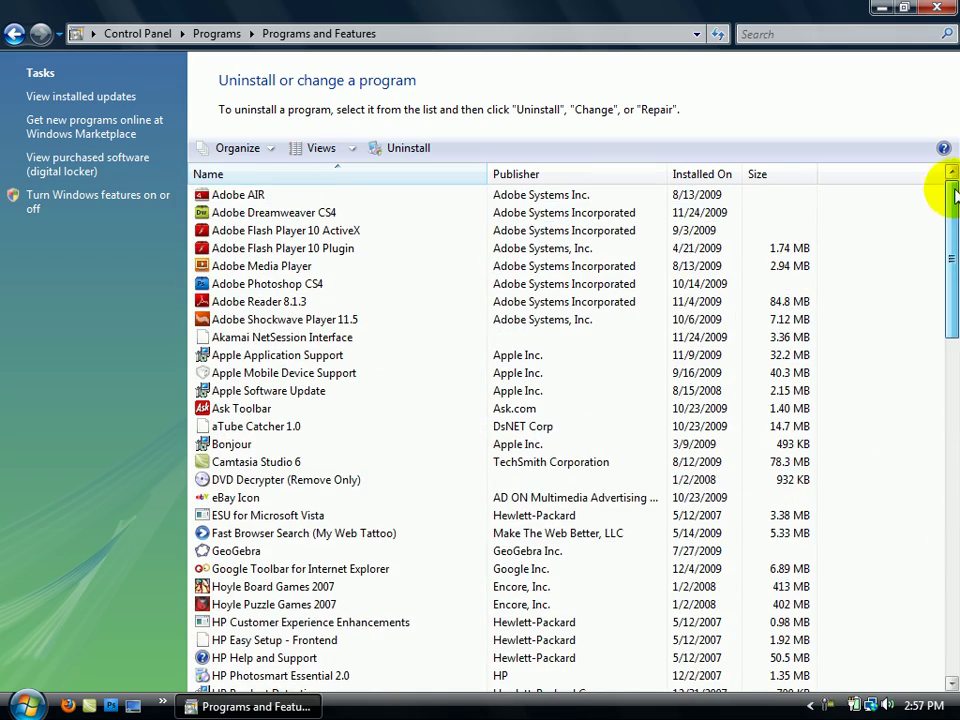
left_click(937, 8)
Search for "disk c" and launch Disk Cleanup.
left_click(27, 705)
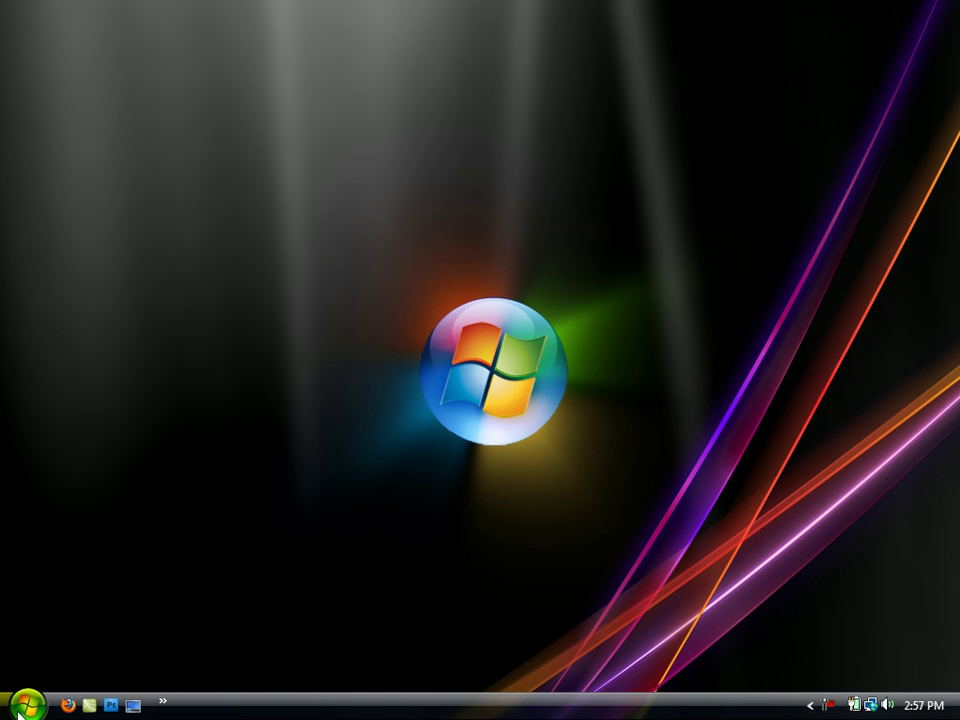
left_click(52, 674)
type("disk c")
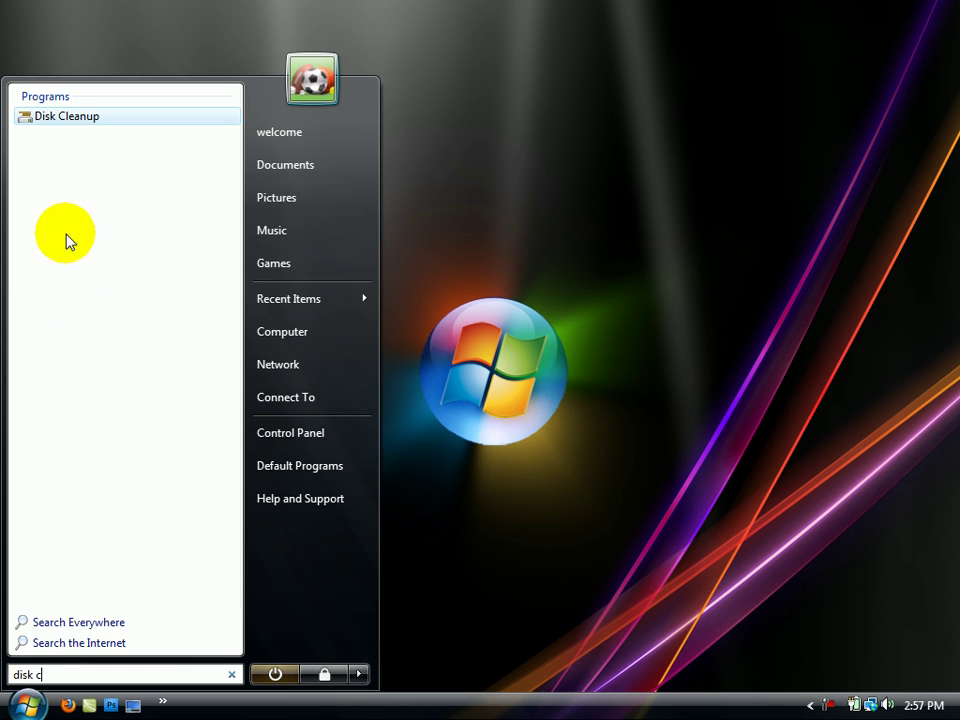
left_click(80, 116)
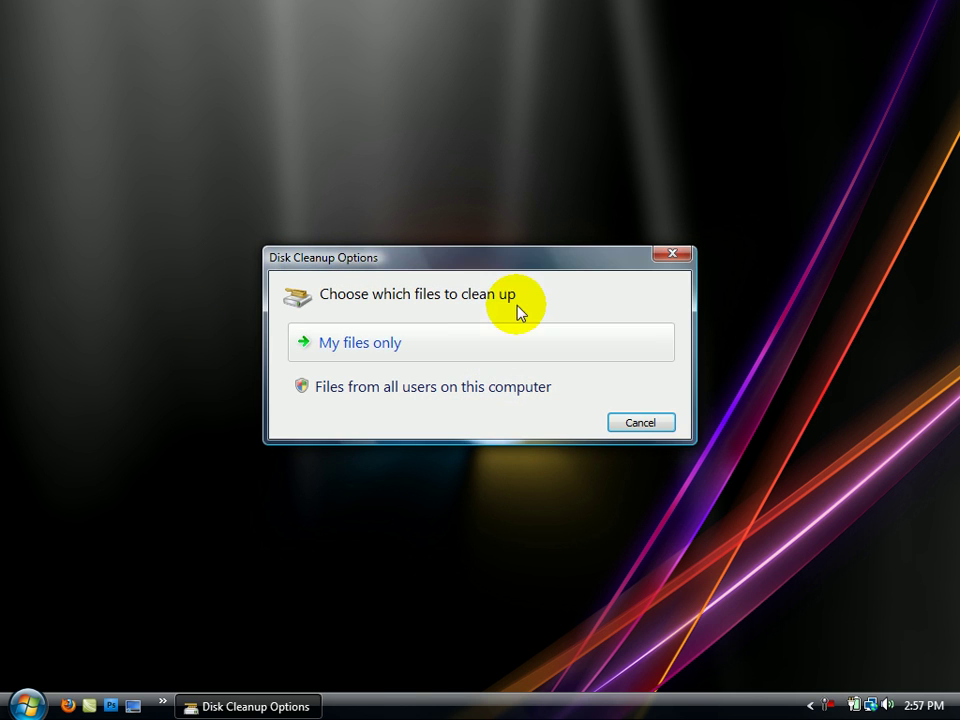
Start Disk Cleanup's space calculation for My files only on drive (C:), and cancel it.
left_click(399, 345)
left_click(462, 360)
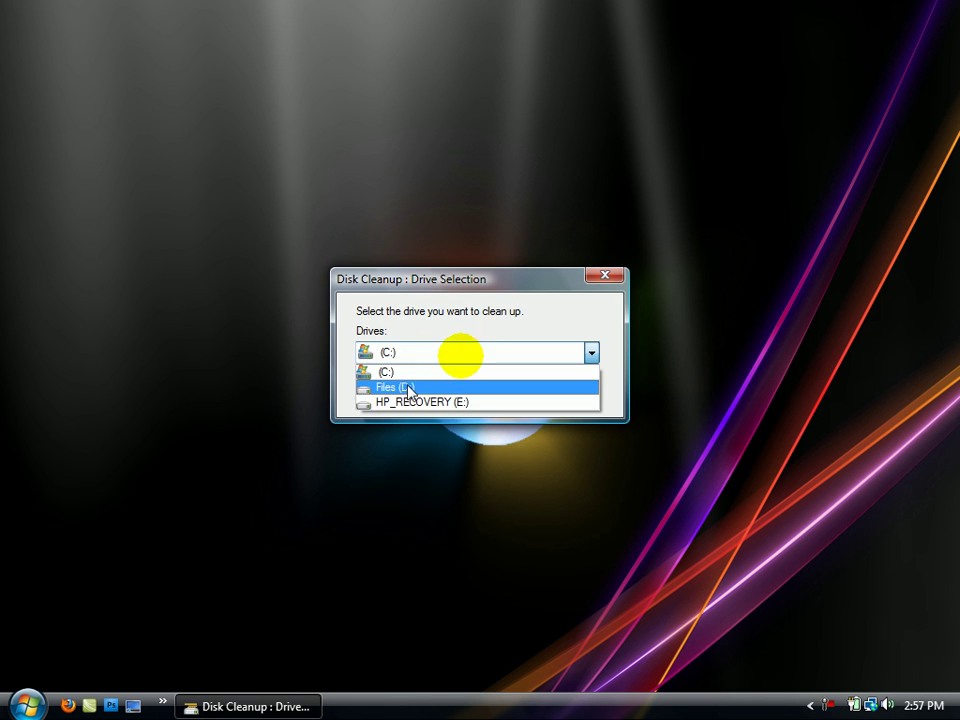
left_click(406, 369)
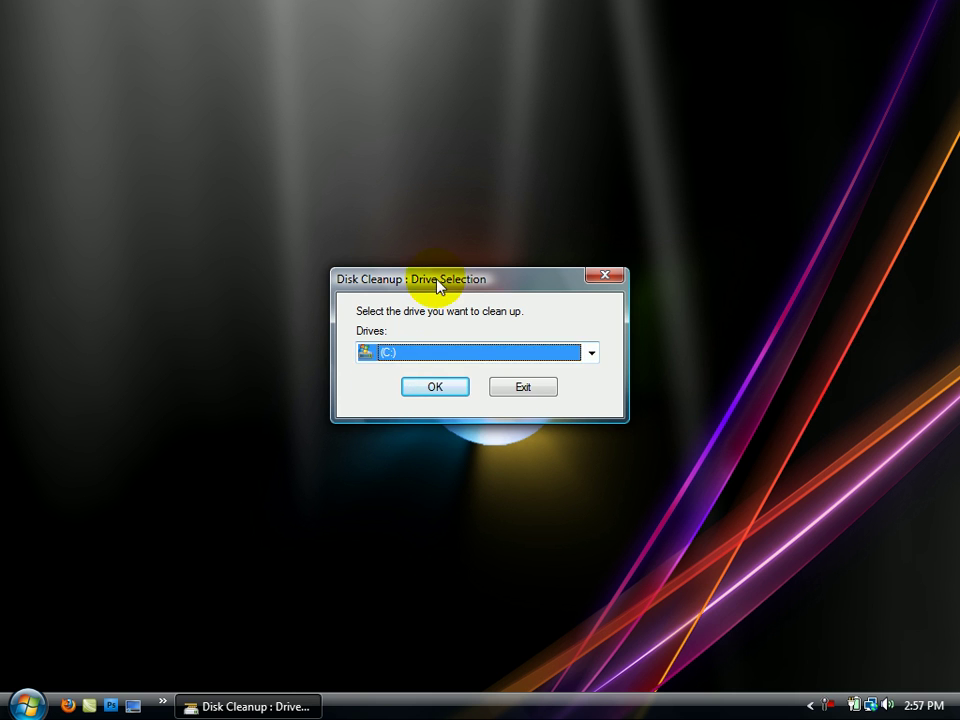
left_click_drag(437, 285, 437, 216)
left_click(435, 322)
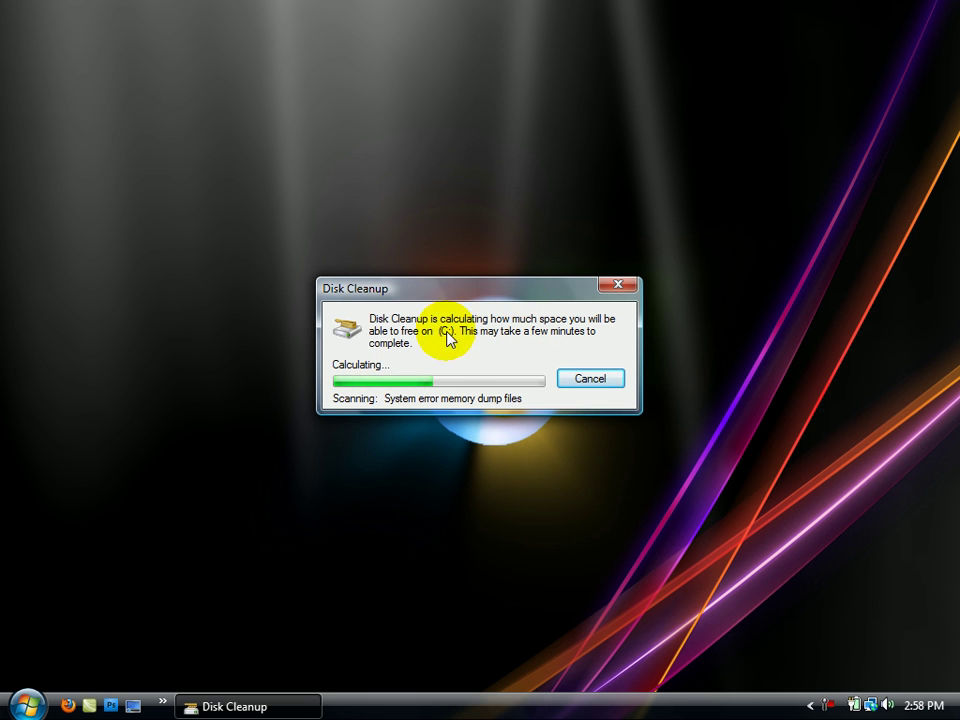
left_click(588, 380)
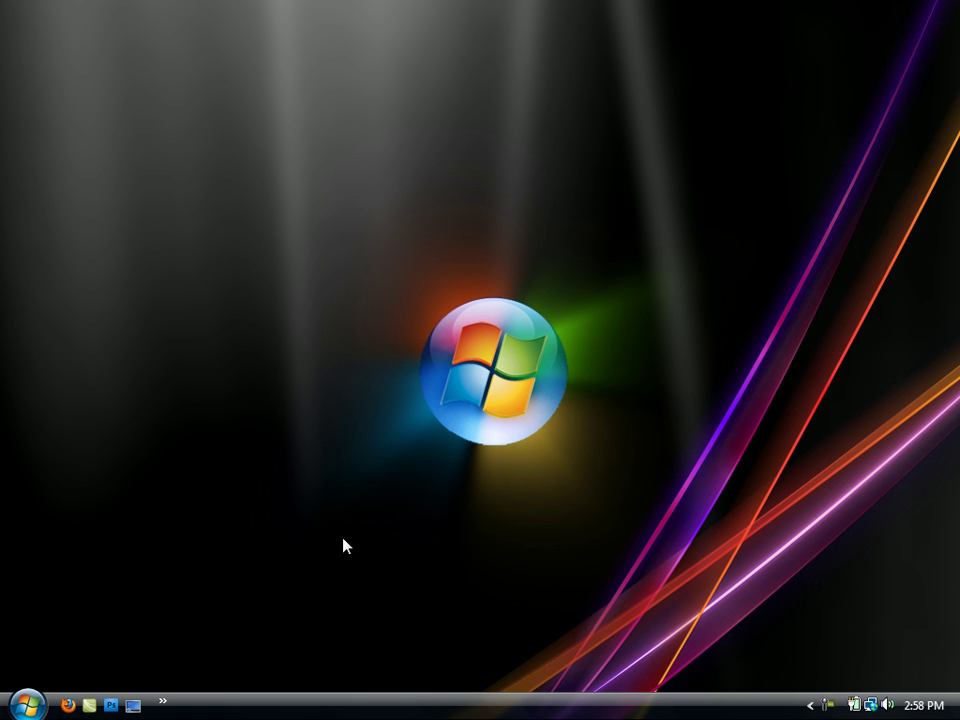
Search for "disk", open Disk Defragmenter to examine its schedule and defragment options, and close it.
left_click(26, 703)
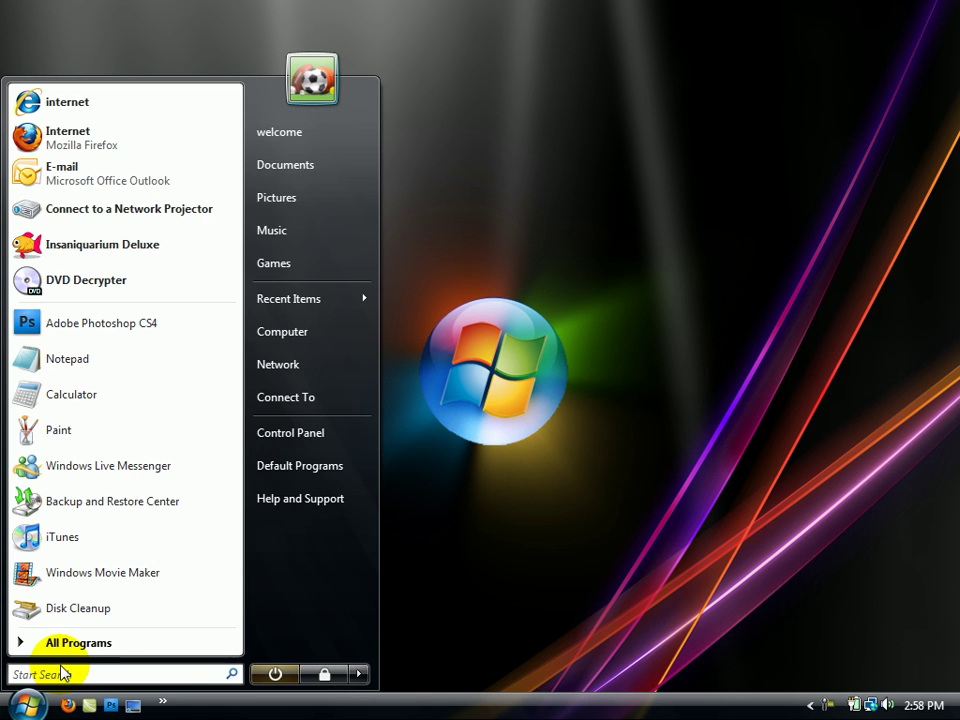
type("disk")
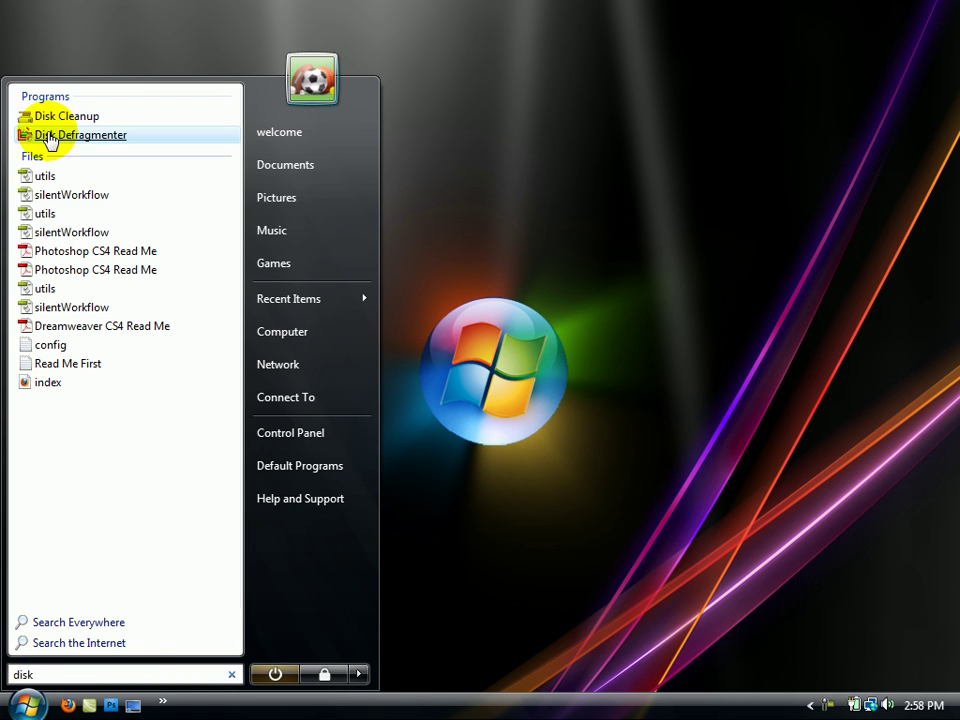
left_click(47, 143)
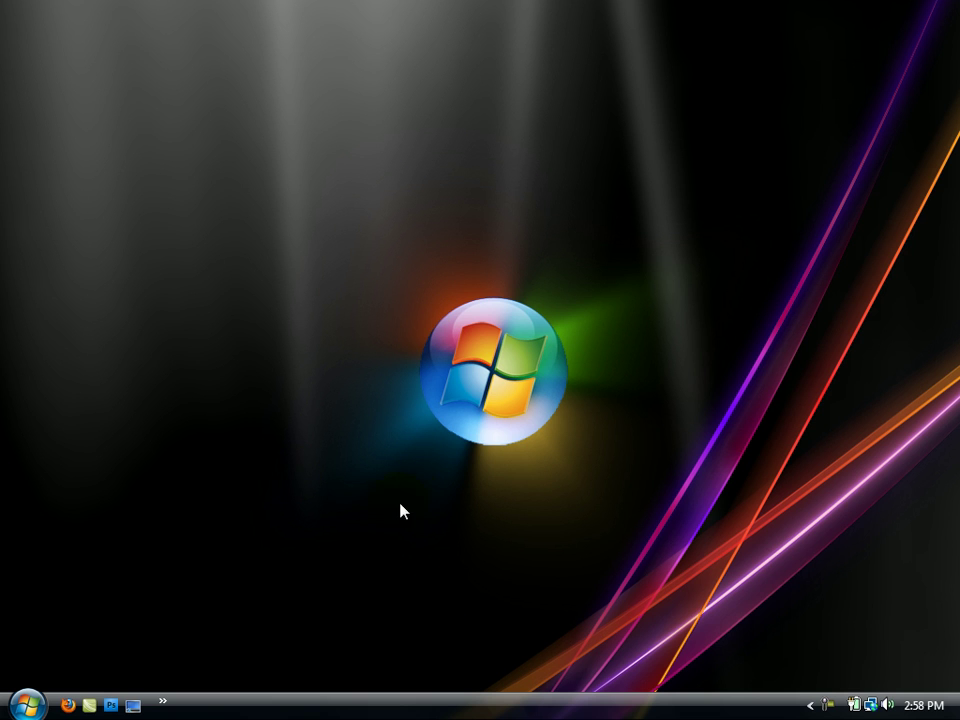
left_click(467, 361)
left_click(491, 259)
left_click(161, 705)
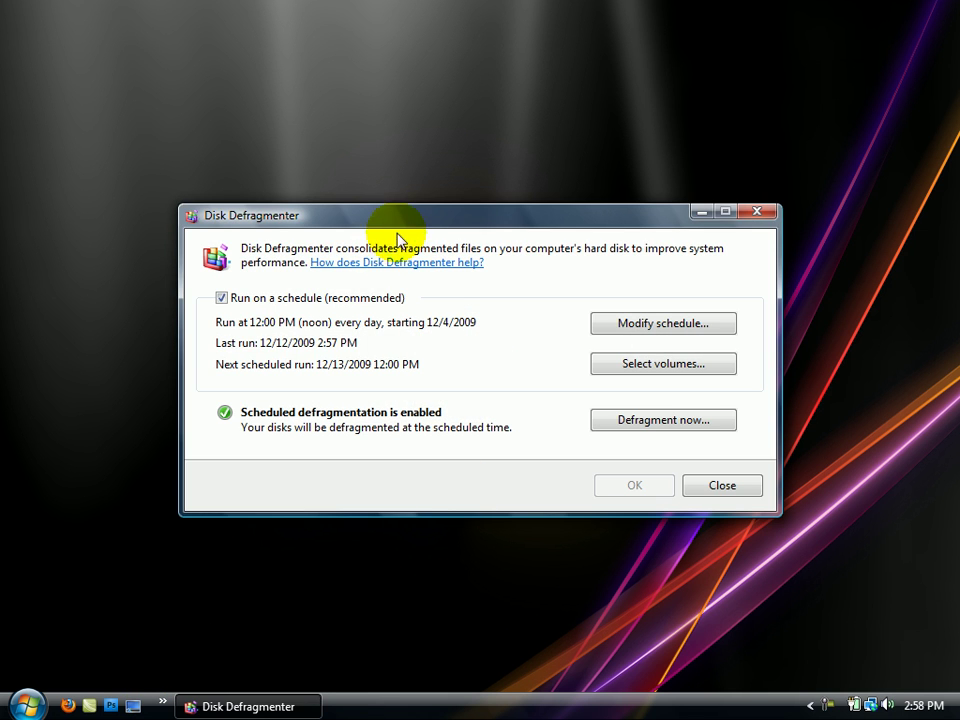
left_click_drag(405, 216, 399, 151)
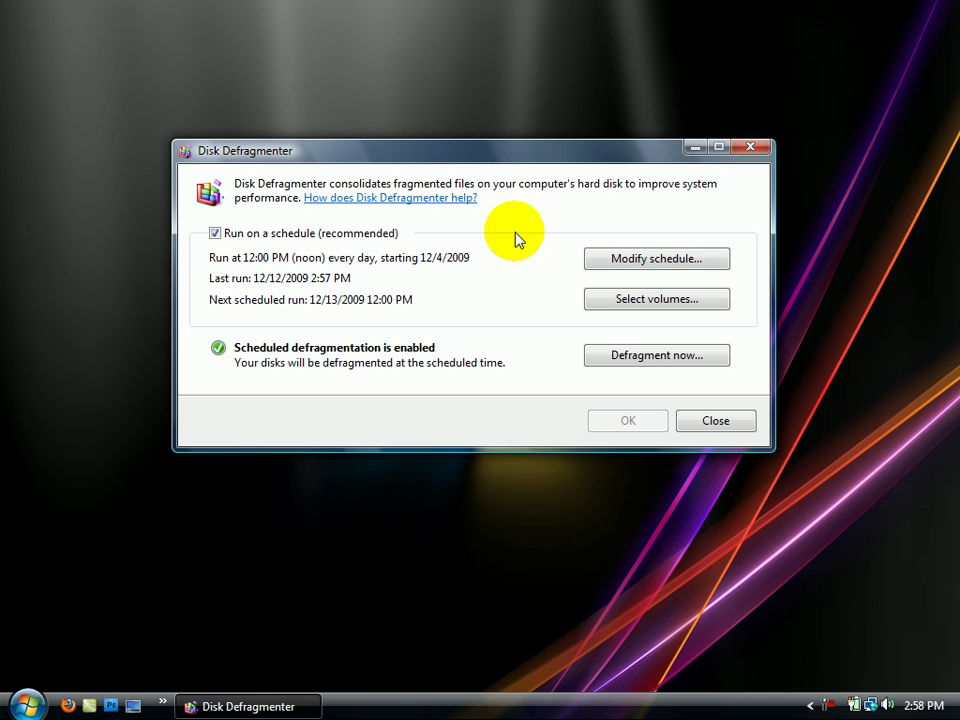
left_click(751, 150)
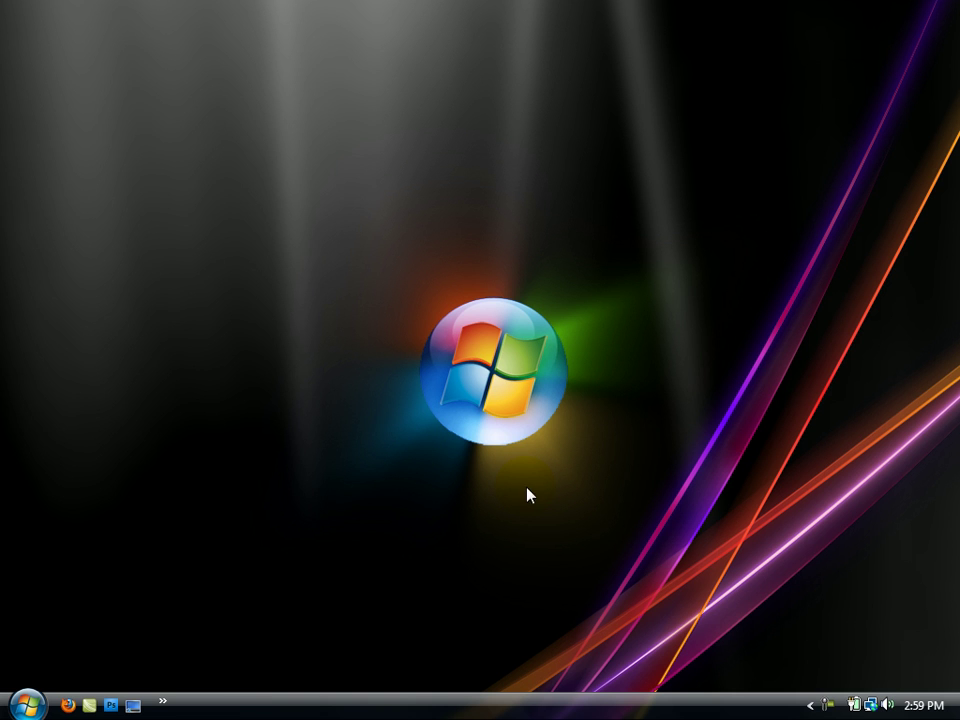
Search for "mal" and launch Malwarebytes' Anti-Malware.
left_click(26, 704)
left_click(53, 673)
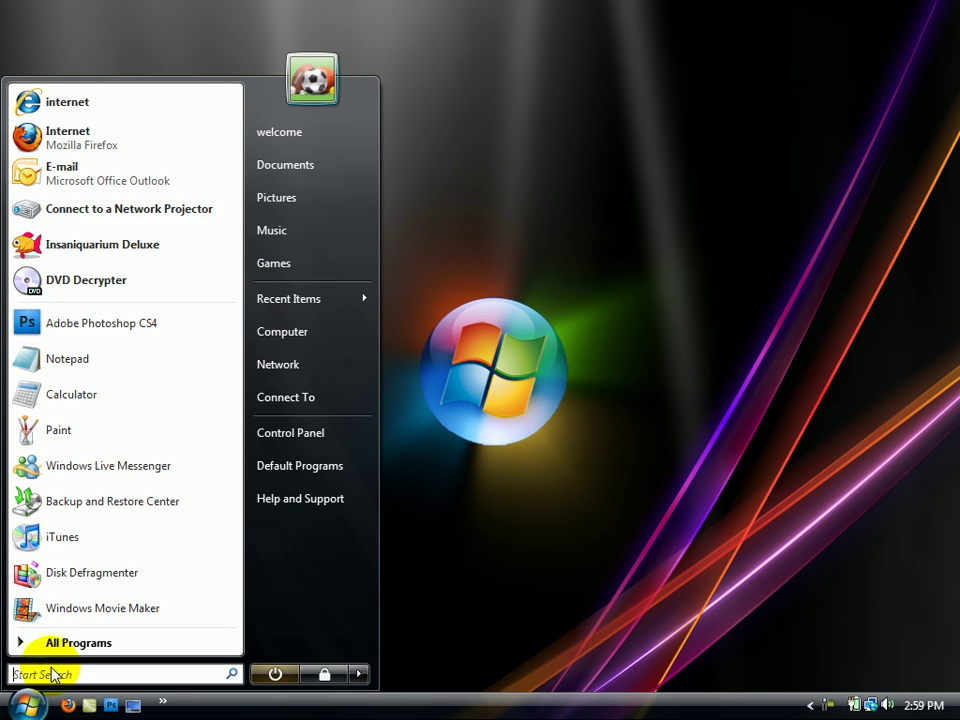
type("mal")
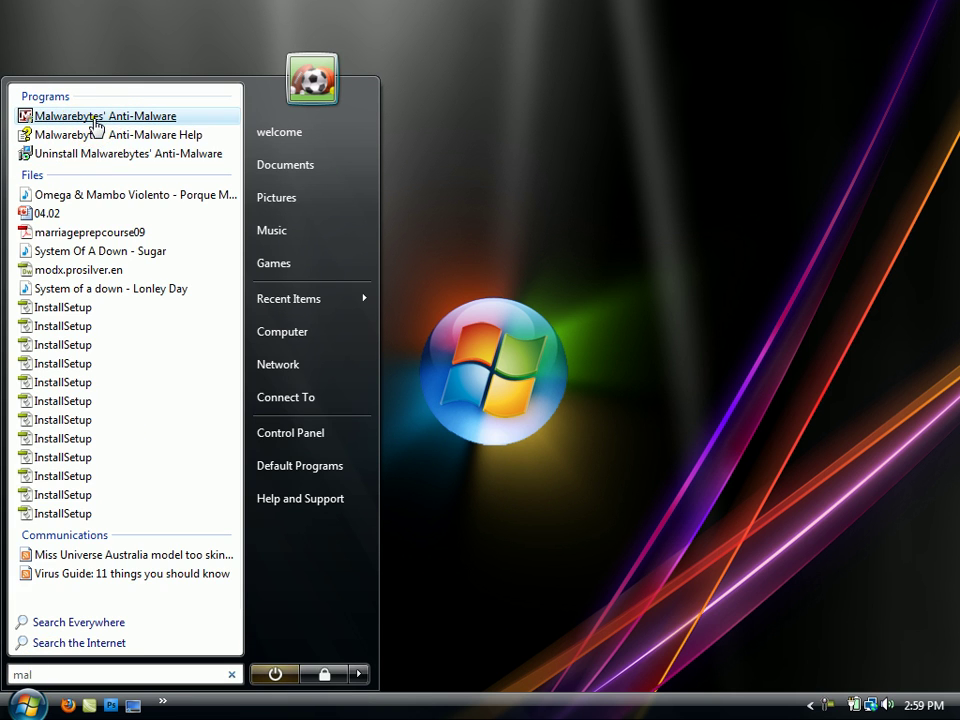
left_click(95, 120)
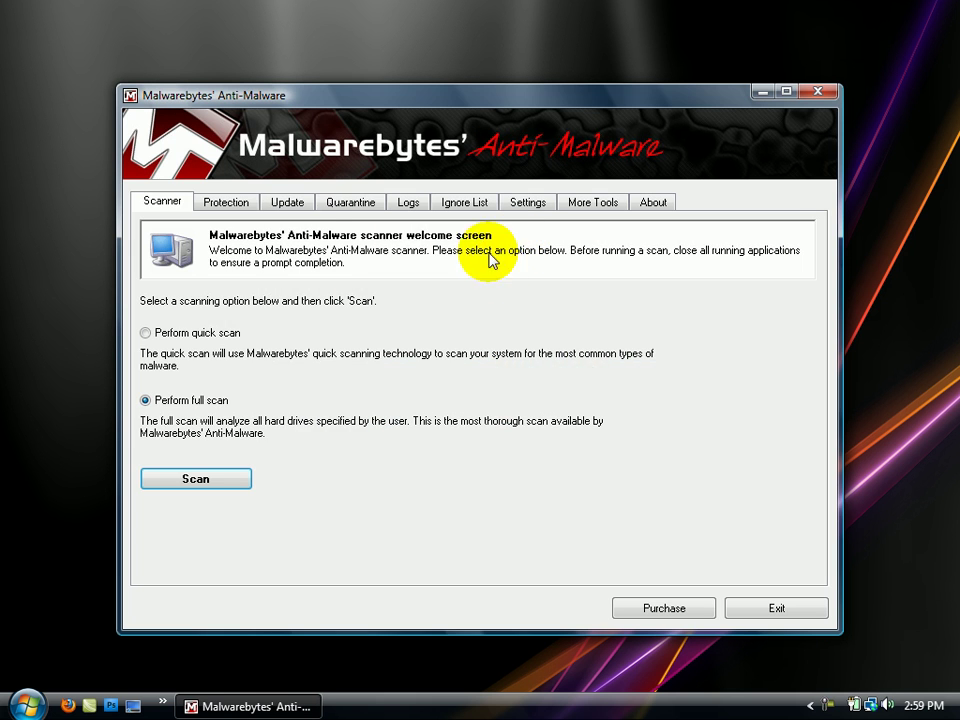
View the Update, Quarantine and Ignore List pages of Malwarebytes' Anti-Malware.
left_click(292, 200)
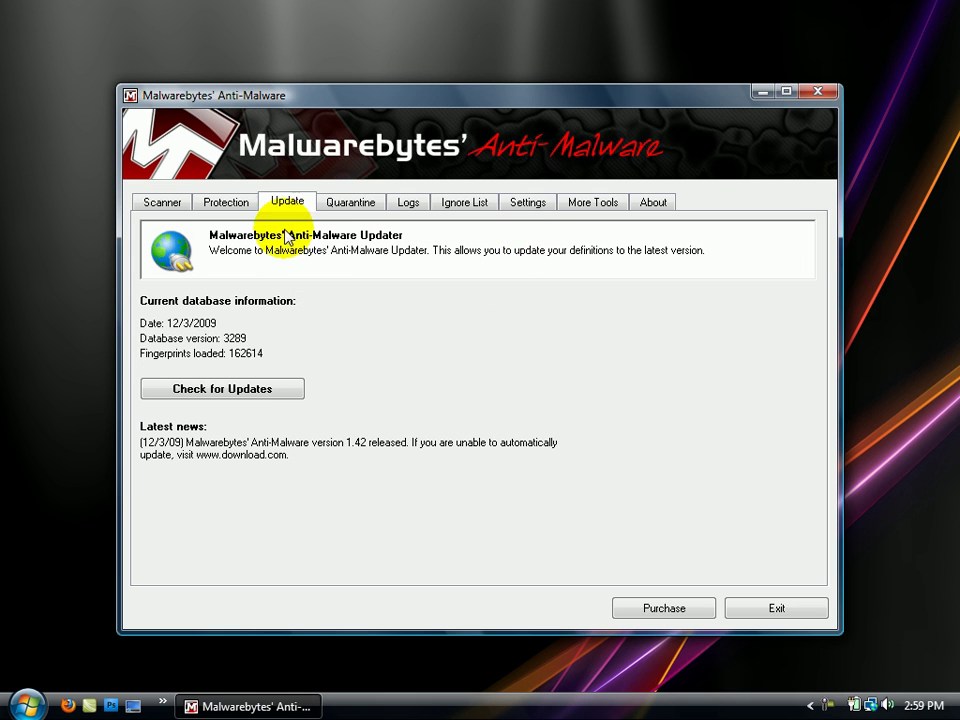
left_click(347, 205)
left_click(460, 203)
left_click(350, 203)
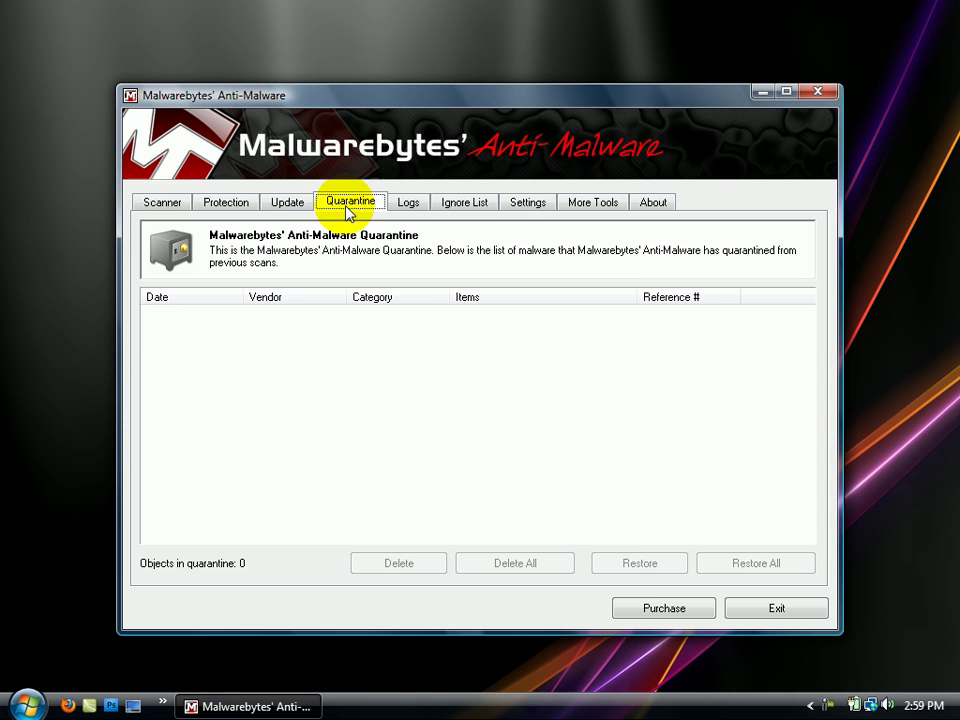
Return to the scanner page, choose Perform full scan and bring up its drive selection.
left_click(162, 205)
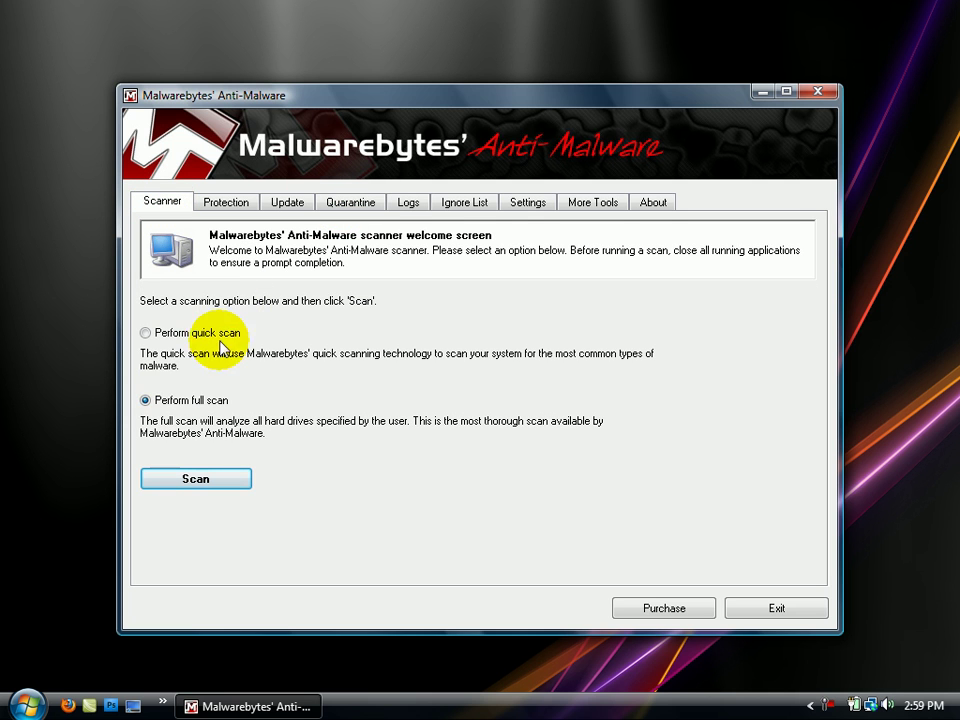
left_click(171, 402)
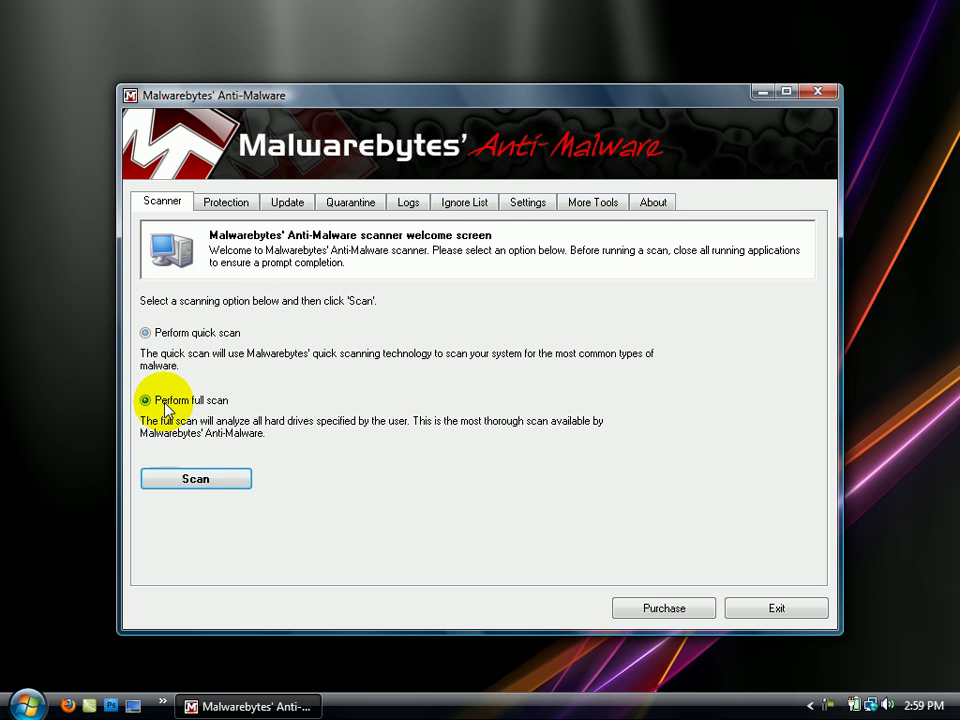
left_click(205, 336)
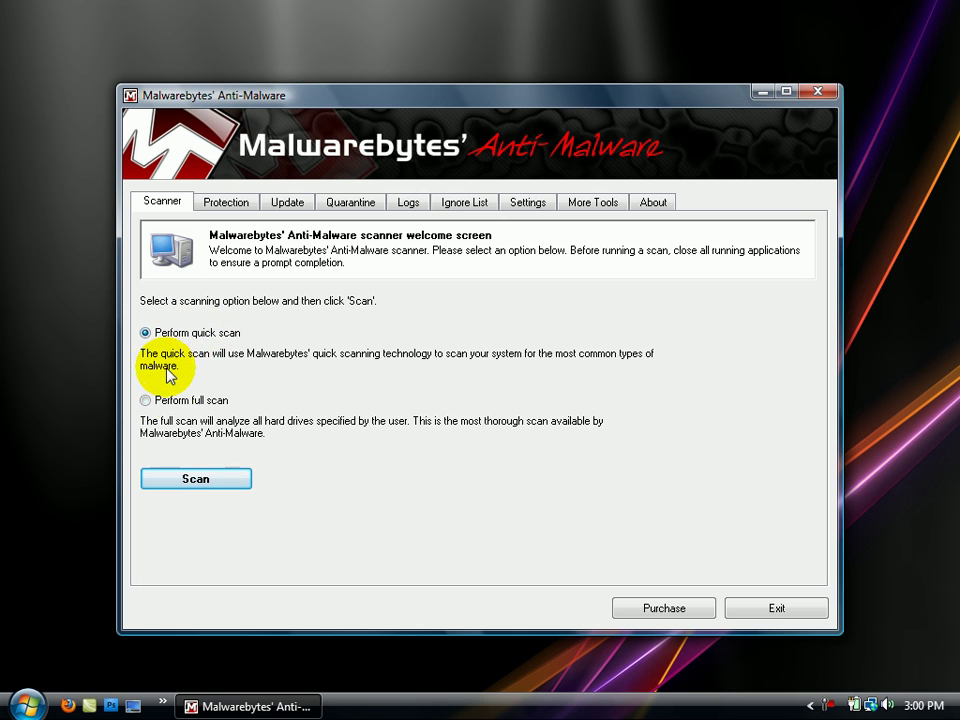
left_click(173, 402)
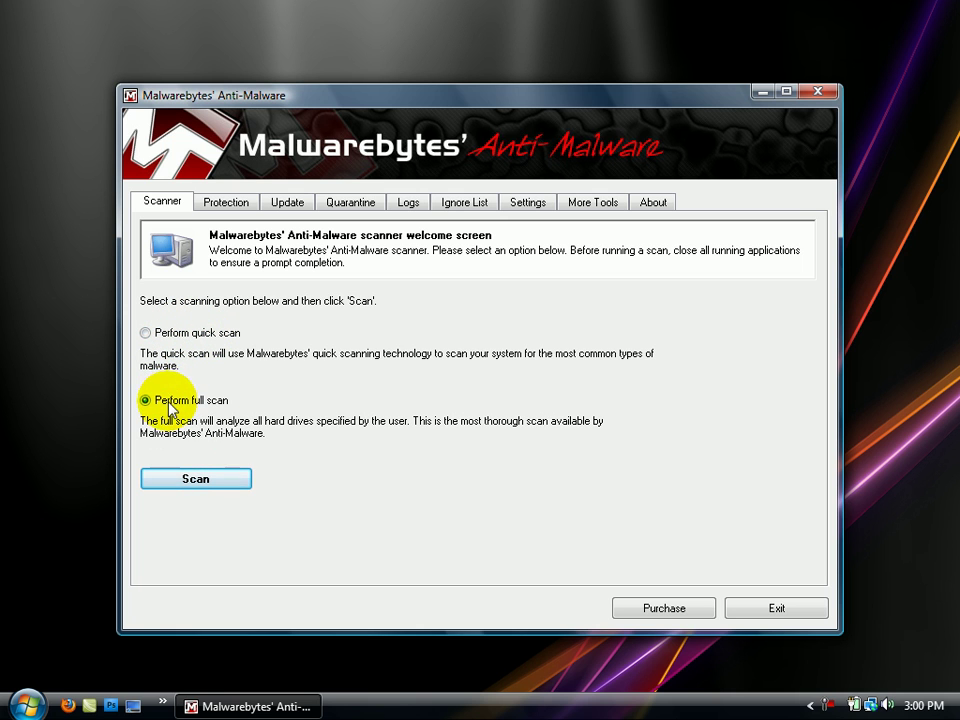
left_click(212, 479)
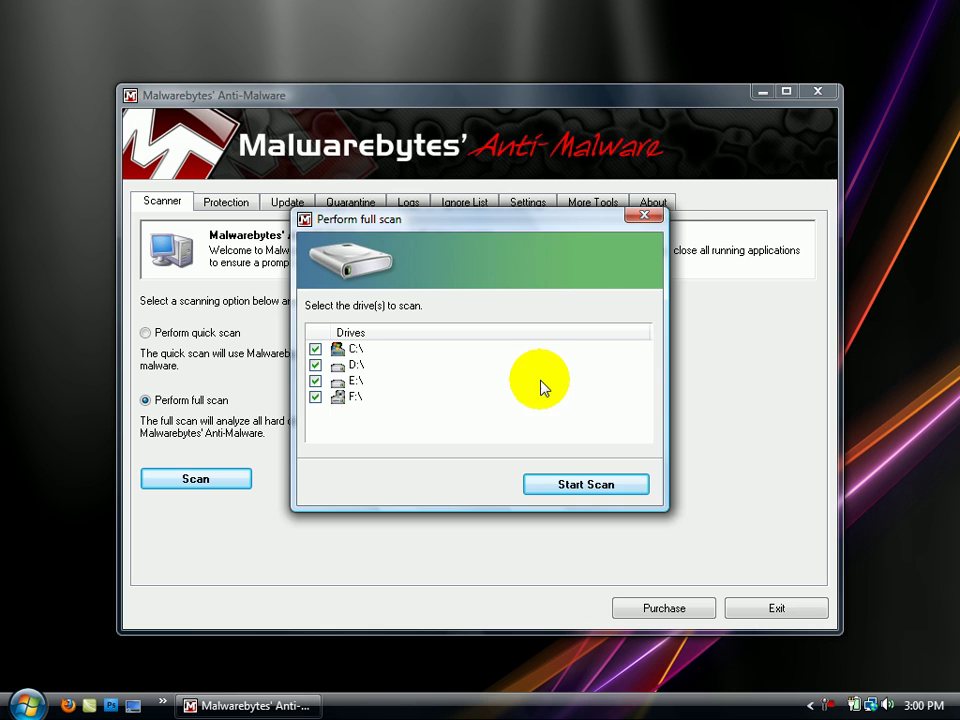
Dismiss the full-scan drive selection, check for updates to the Malwarebytes' Anti-Malware definitions, and close the program.
left_click(643, 215)
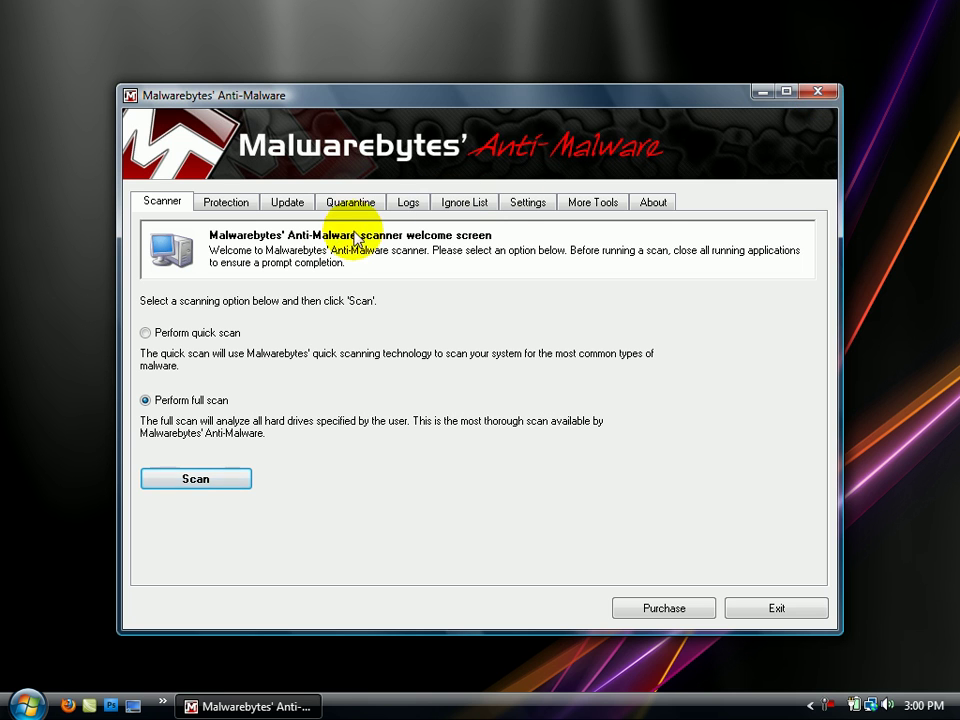
left_click(290, 201)
left_click(225, 388)
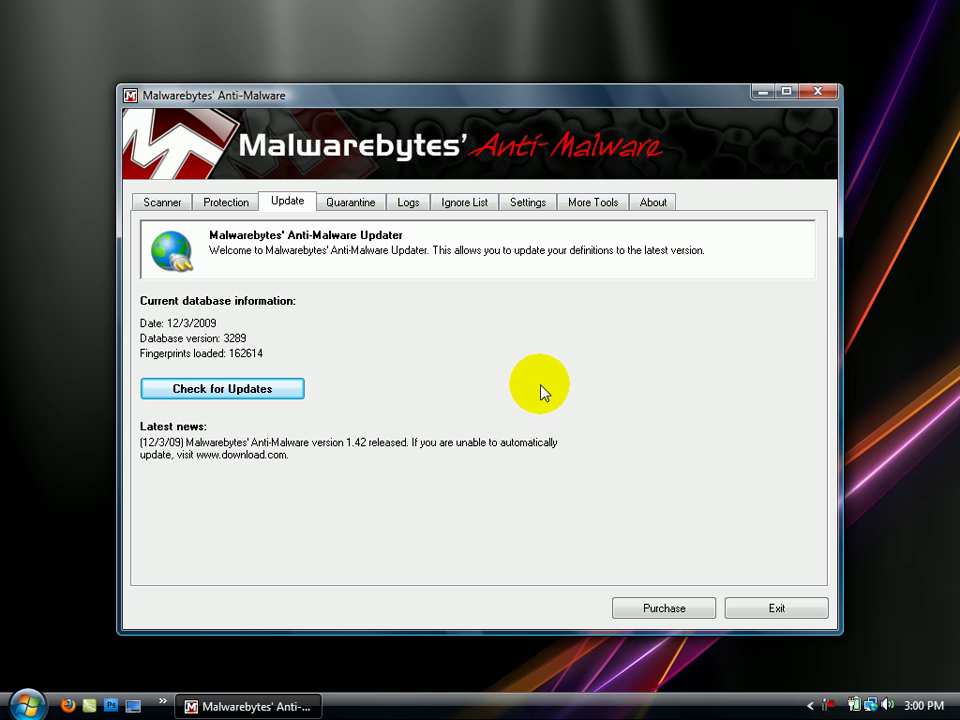
left_click(666, 418)
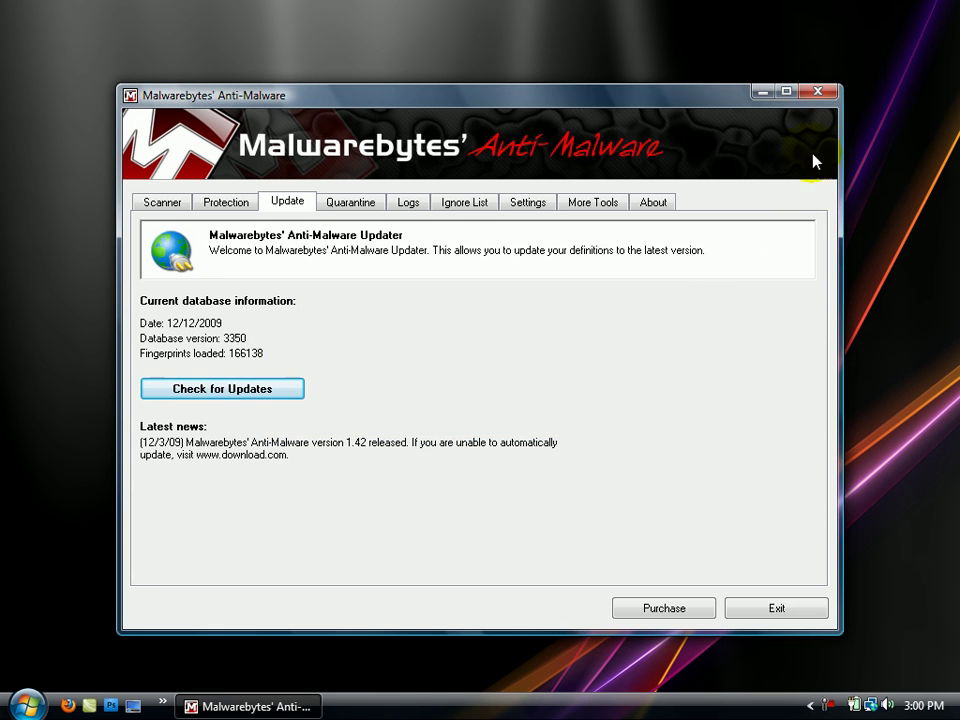
left_click(822, 94)
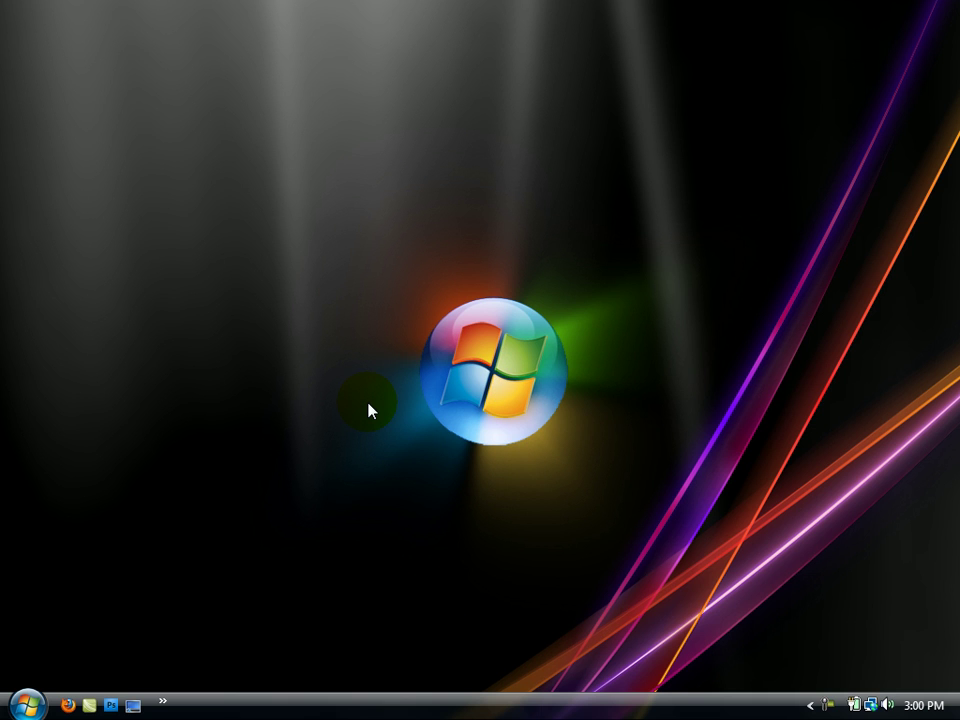
left_click(27, 704)
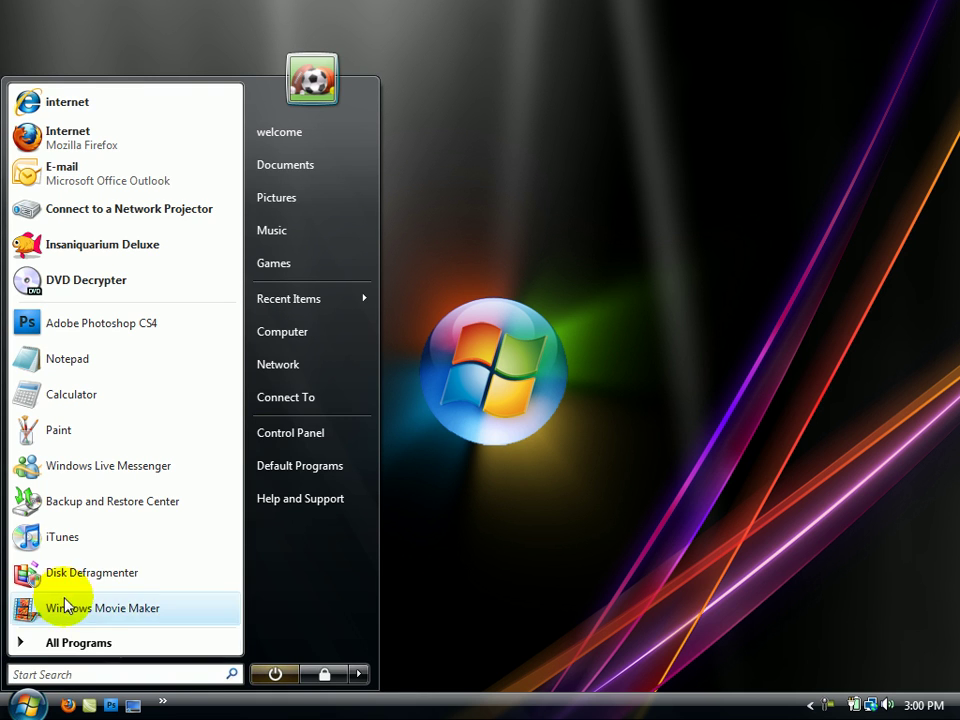
left_click(458, 595)
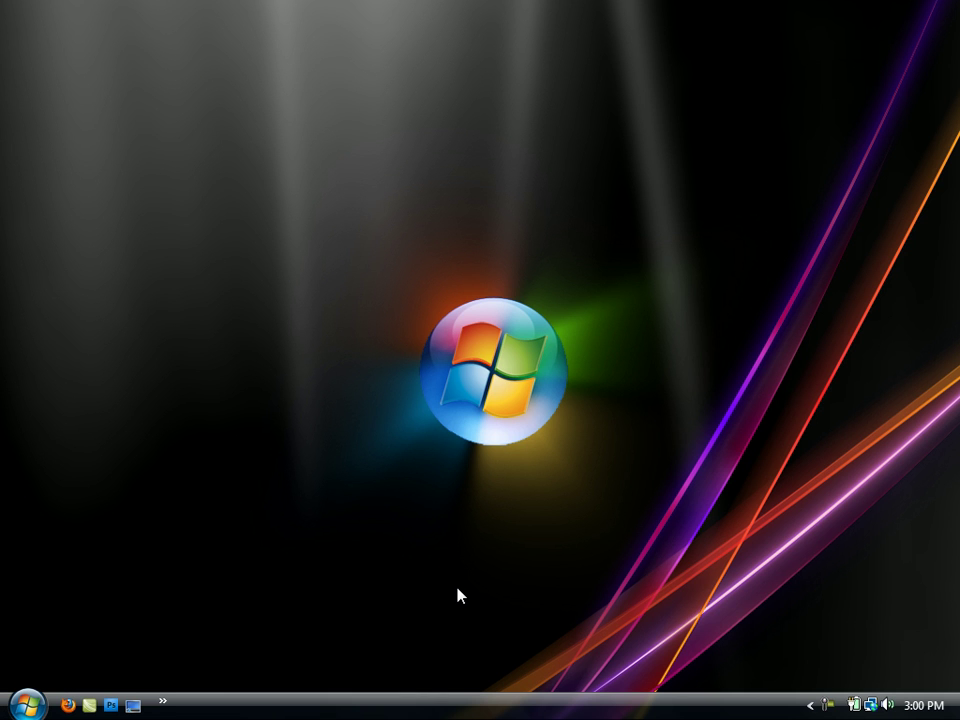